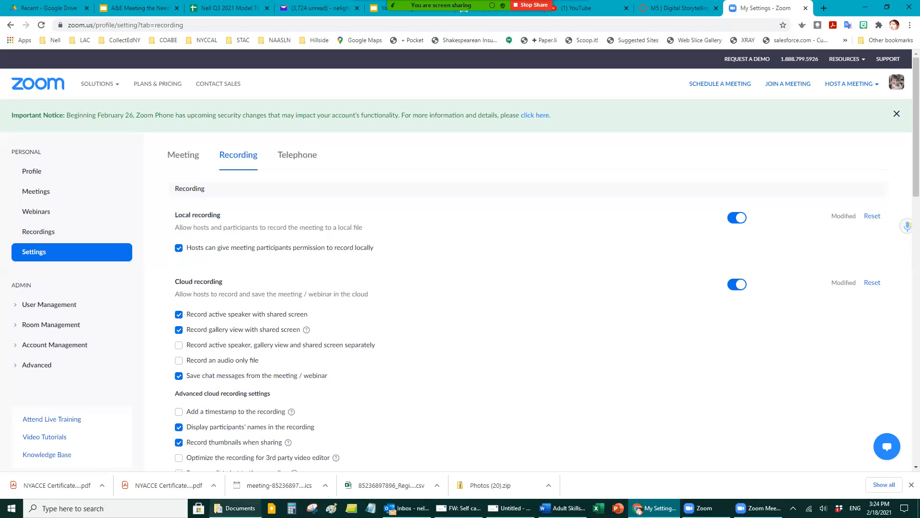
- In File Explorer, open the Documents > Zoom folder, sort it newest first and open the 2021-01-18 18.54.32 meeting recording folder
{"action": "left_click", "coordinate": [235, 508]}
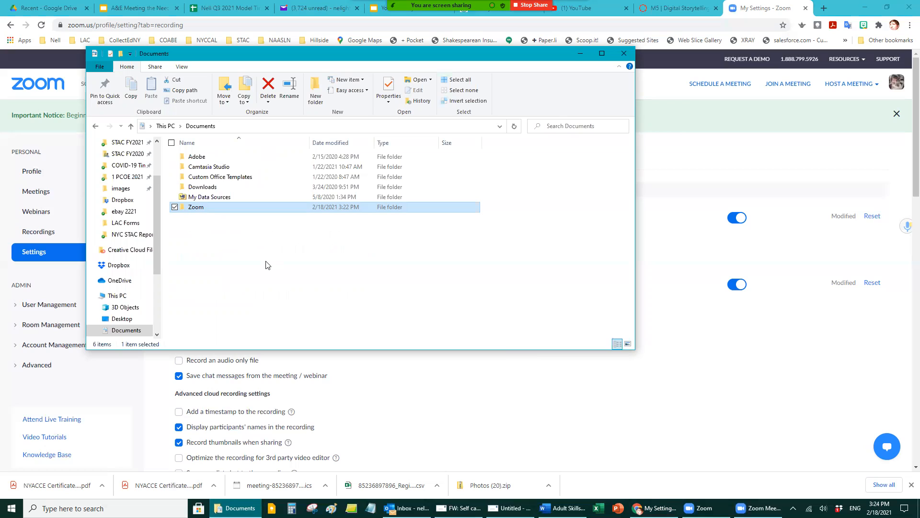
{"action": "double_click", "coordinate": [199, 209]}
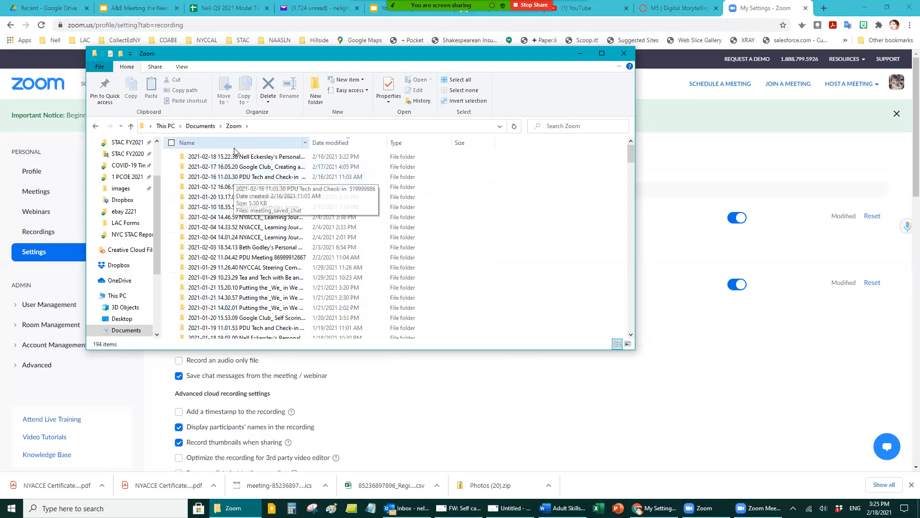
{"action": "left_click", "coordinate": [327, 144]}
{"action": "left_click", "coordinate": [326, 143]}
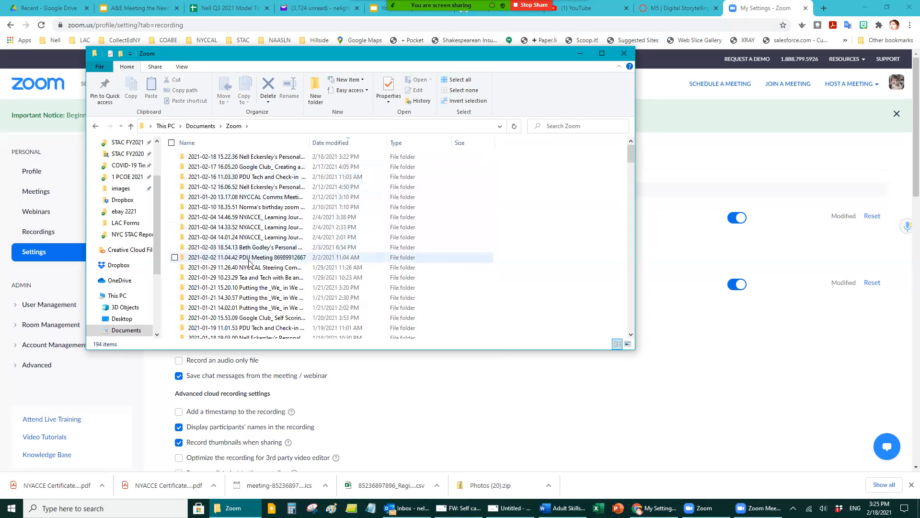
{"action": "scroll", "coordinate": [253, 296], "scroll_direction": "down", "scroll_amount": 1}
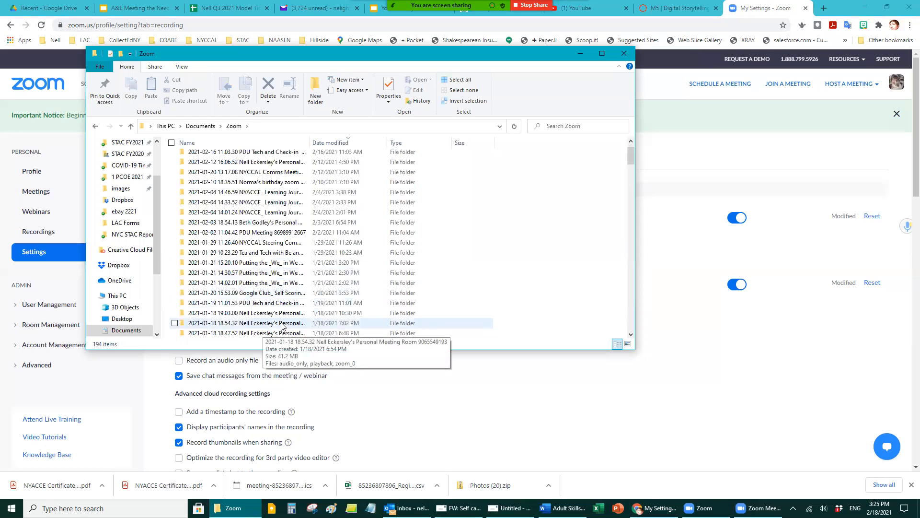
{"action": "double_click", "coordinate": [282, 324]}
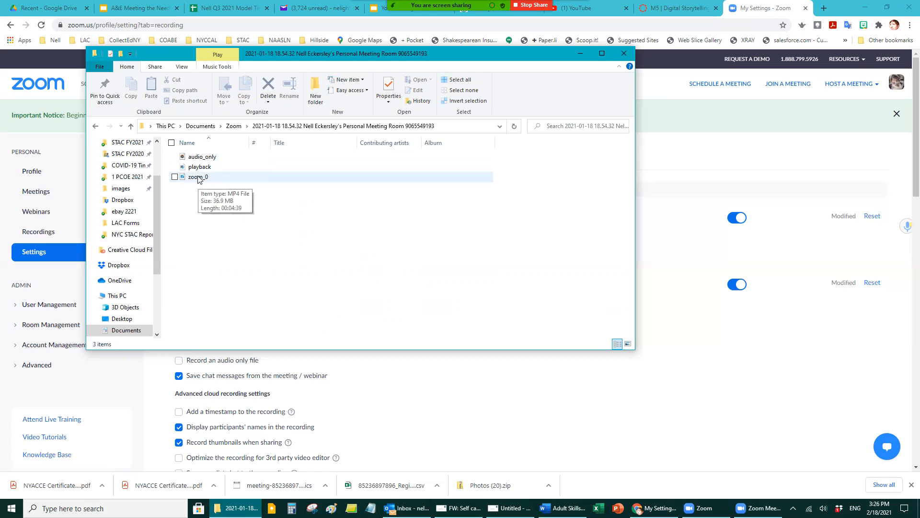
- Rename the zoom_0 video file as How to Zoom
{"action": "left_click", "coordinate": [198, 177]}
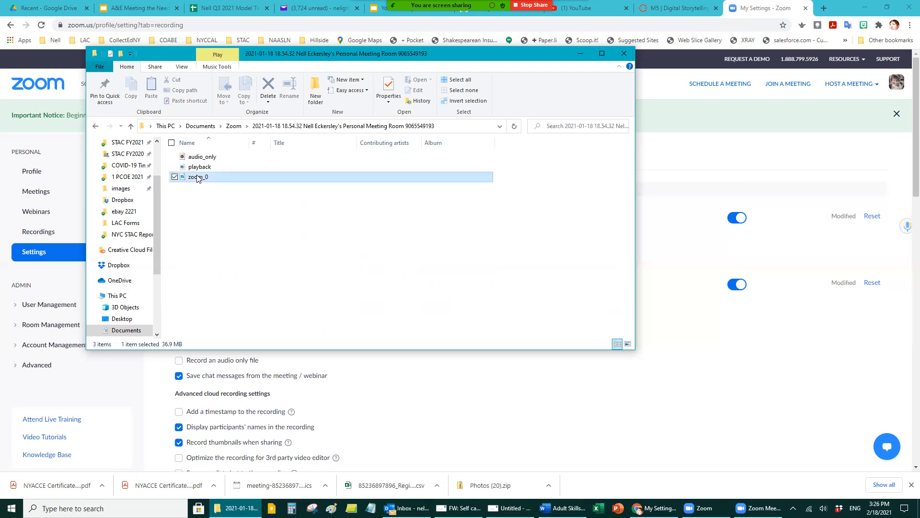
{"action": "left_click", "coordinate": [197, 178]}
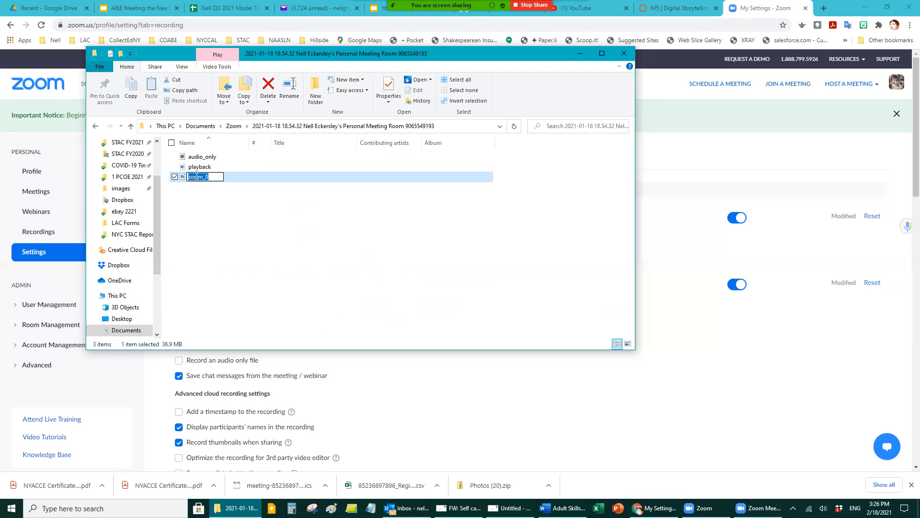
{"action": "type", "text": "How to Zoom"}
{"action": "left_click", "coordinate": [244, 234]}
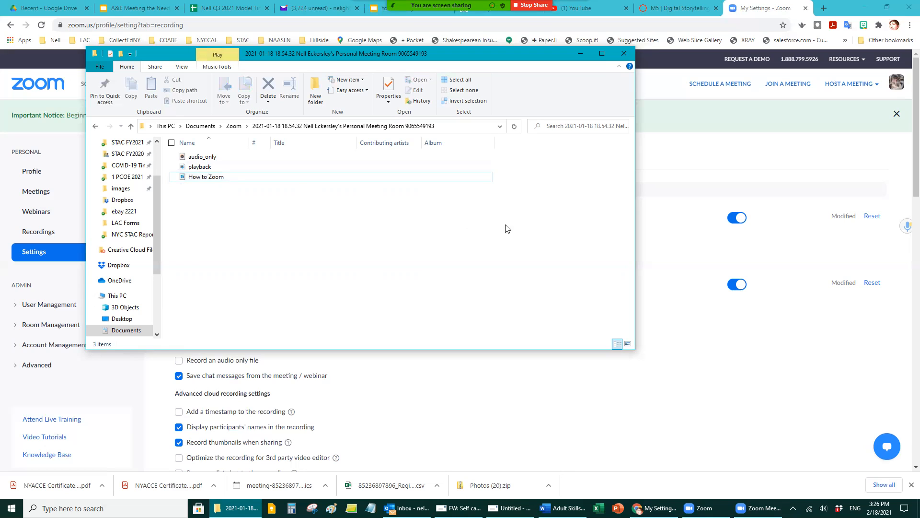
- Switch to YouTube in the browser and start a new video upload
{"action": "left_click", "coordinate": [632, 424]}
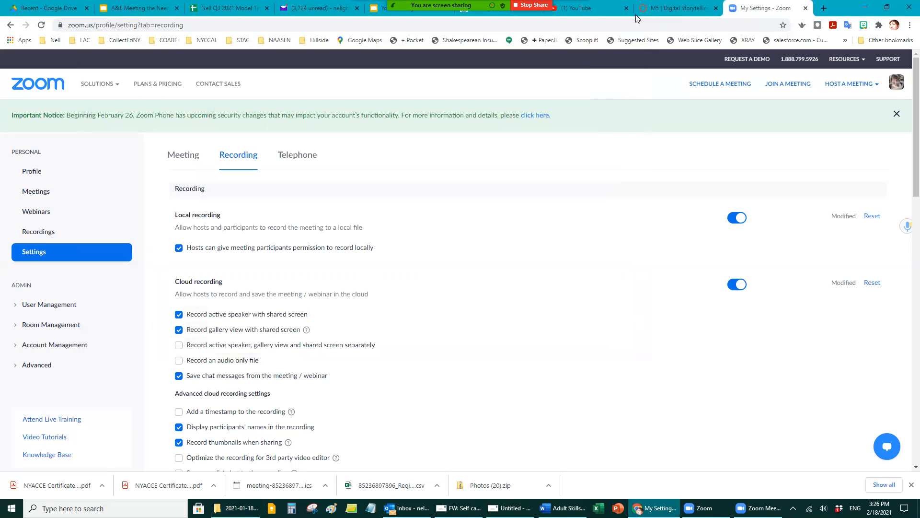
{"action": "key", "text": "alt+Tab"}
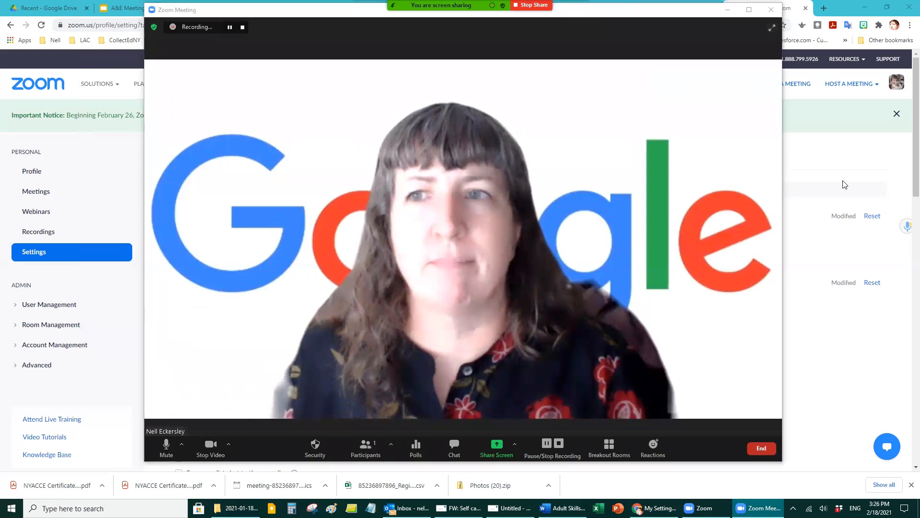
{"action": "left_click", "coordinate": [837, 144]}
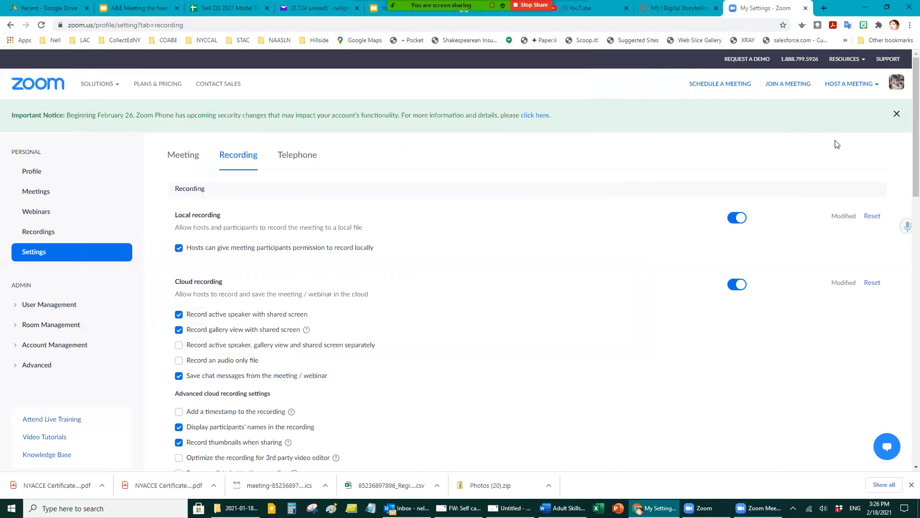
{"action": "left_click", "coordinate": [614, 14]}
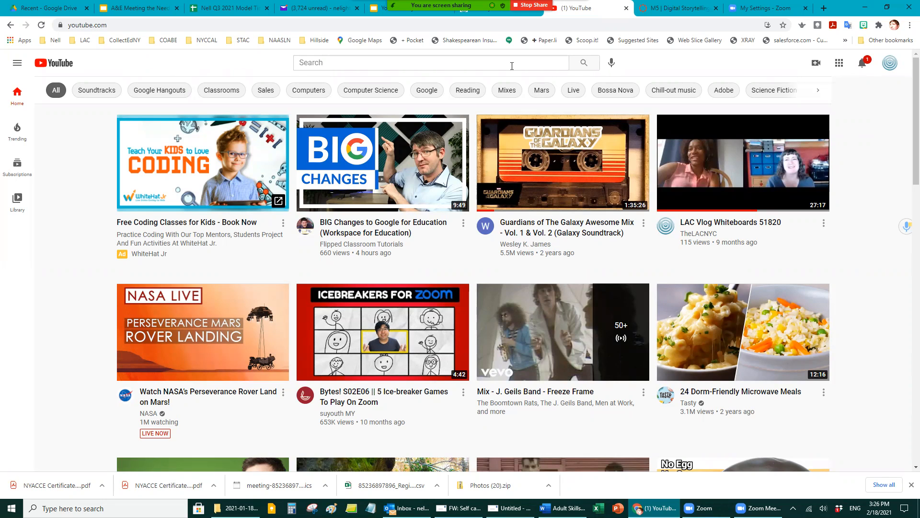
{"action": "left_click", "coordinate": [816, 65]}
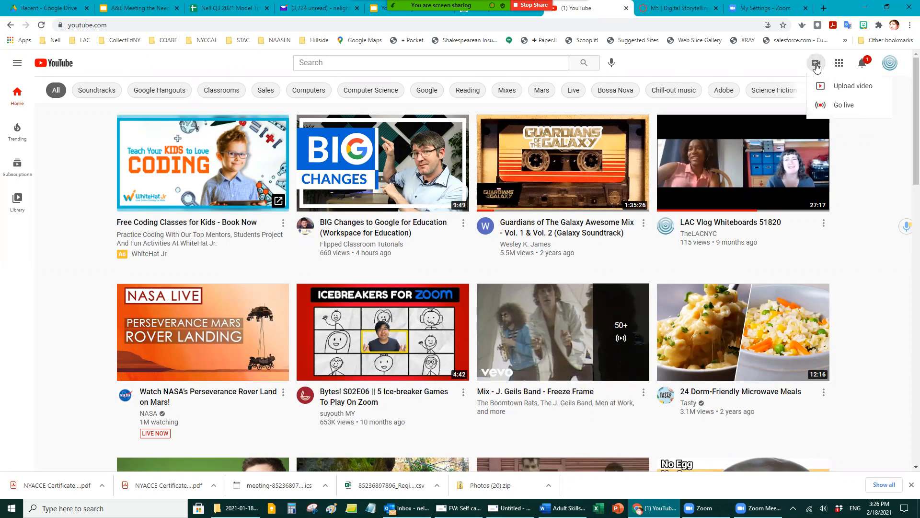
{"action": "left_click", "coordinate": [845, 89]}
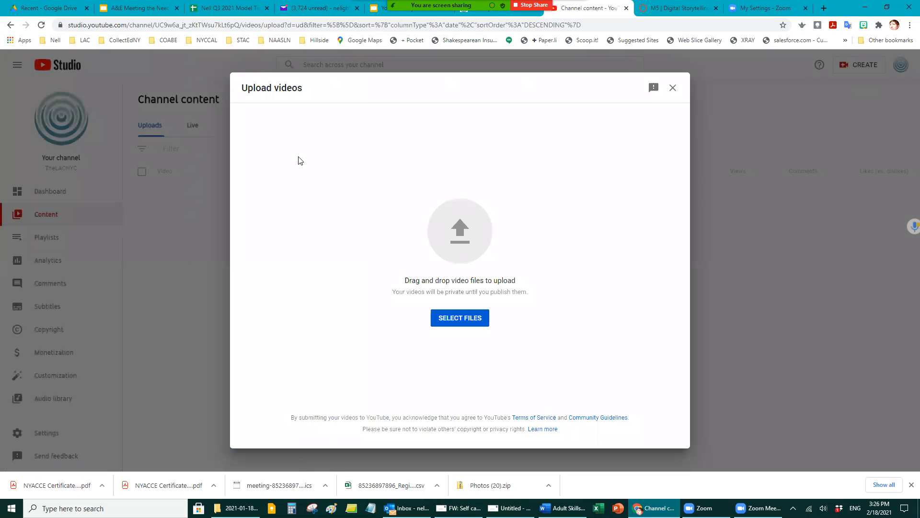
- Upload the zoom_0 video from the 2021-01-18 18.02.35 meeting folder inside Documents > Zoom
{"action": "left_click", "coordinate": [448, 325]}
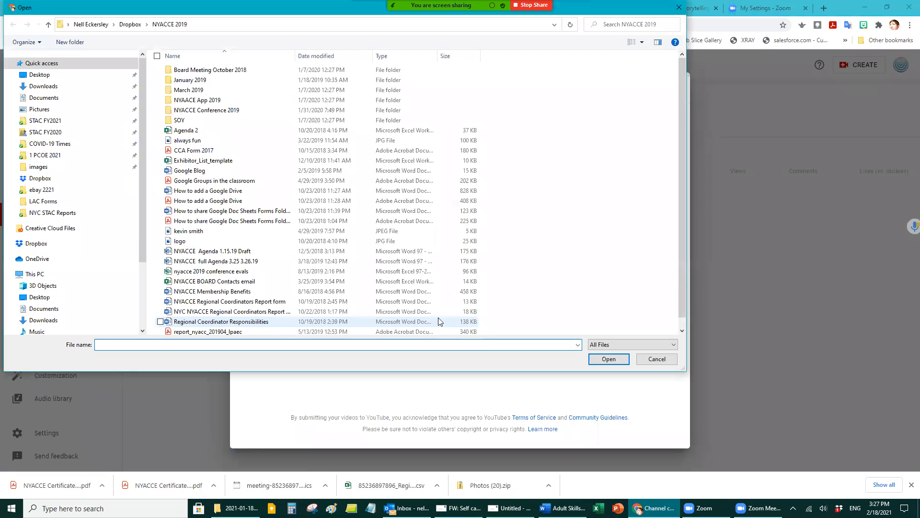
{"action": "left_click", "coordinate": [44, 99]}
{"action": "left_click", "coordinate": [180, 122]}
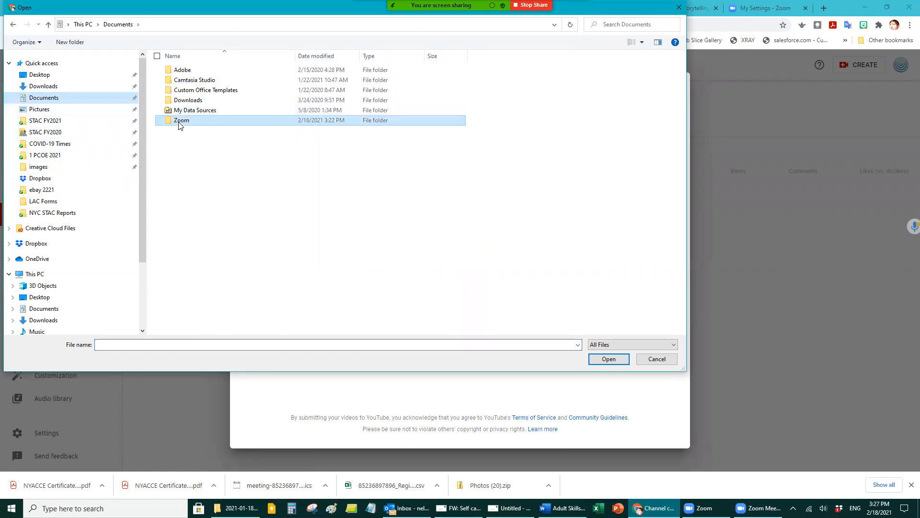
{"action": "double_click", "coordinate": [179, 122]}
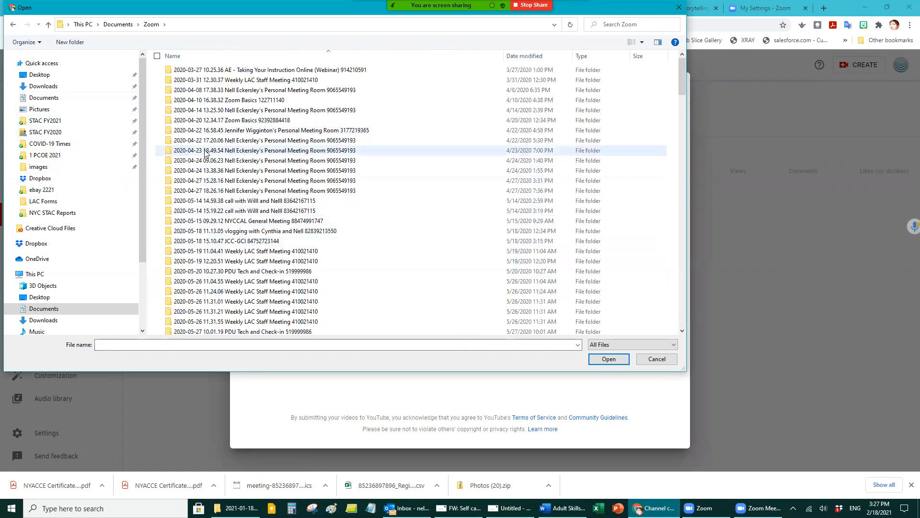
{"action": "scroll", "coordinate": [207, 152], "scroll_direction": "down", "scroll_amount": 15}
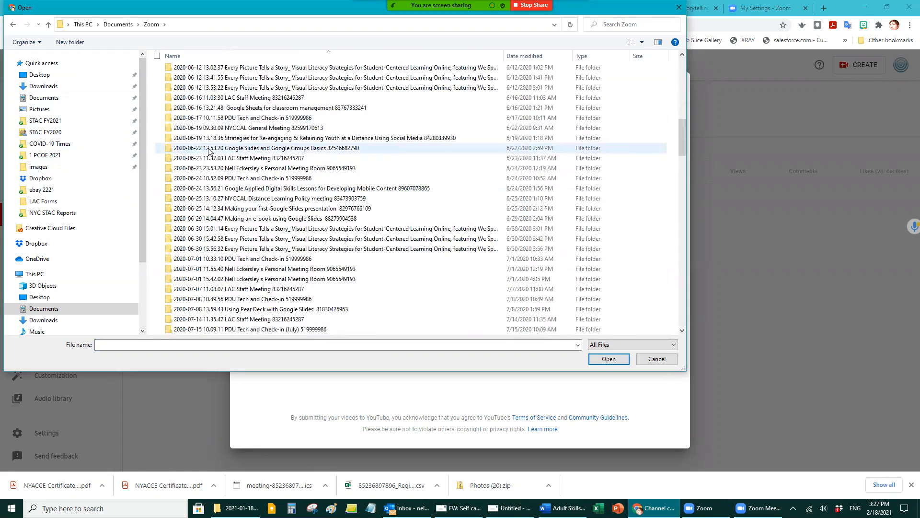
{"action": "scroll", "coordinate": [209, 152], "scroll_direction": "down", "scroll_amount": 20}
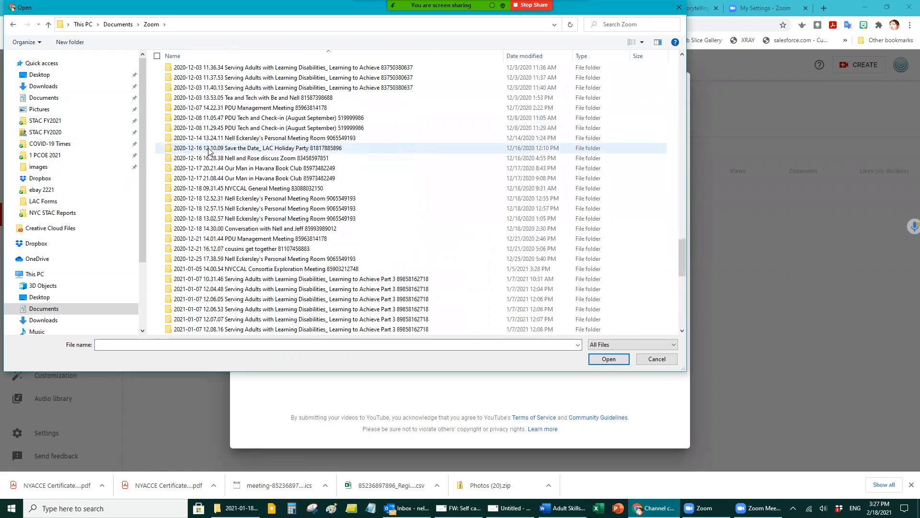
{"action": "scroll", "coordinate": [209, 152], "scroll_direction": "down", "scroll_amount": 4}
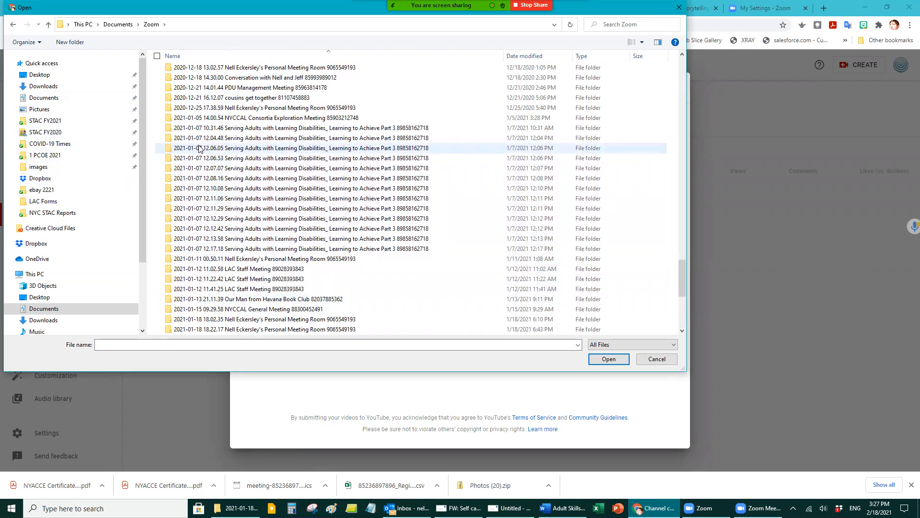
{"action": "double_click", "coordinate": [202, 321]}
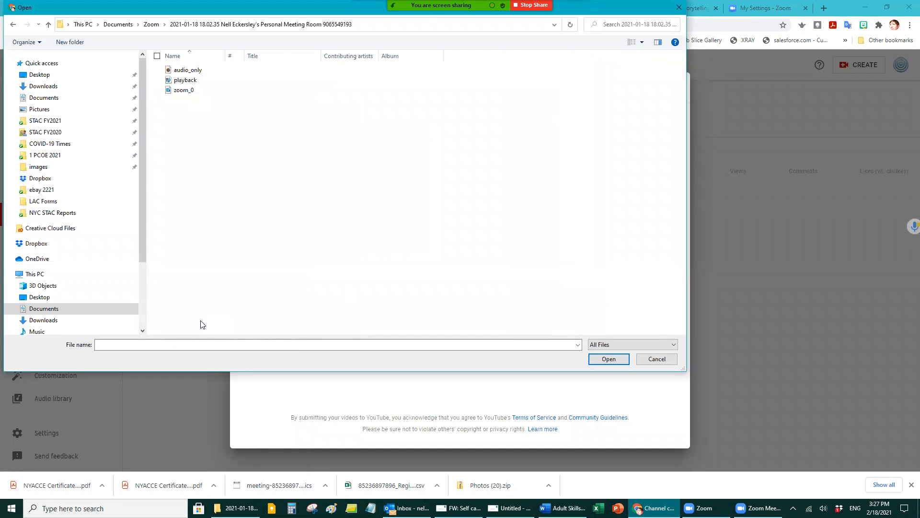
{"action": "left_click", "coordinate": [184, 92]}
{"action": "left_click", "coordinate": [609, 360]}
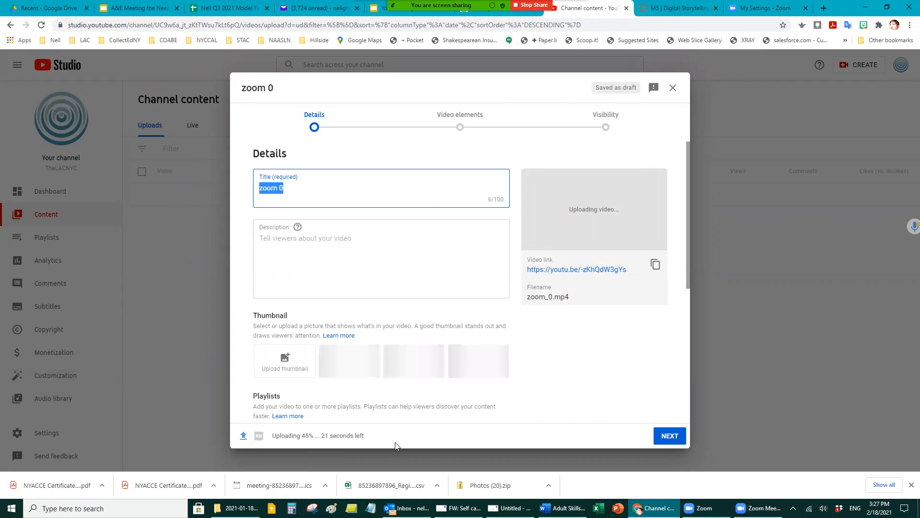
- Set the video's audience to "No, it's not made for kids" in the upload details
{"action": "scroll", "coordinate": [392, 321], "scroll_direction": "down", "scroll_amount": 5}
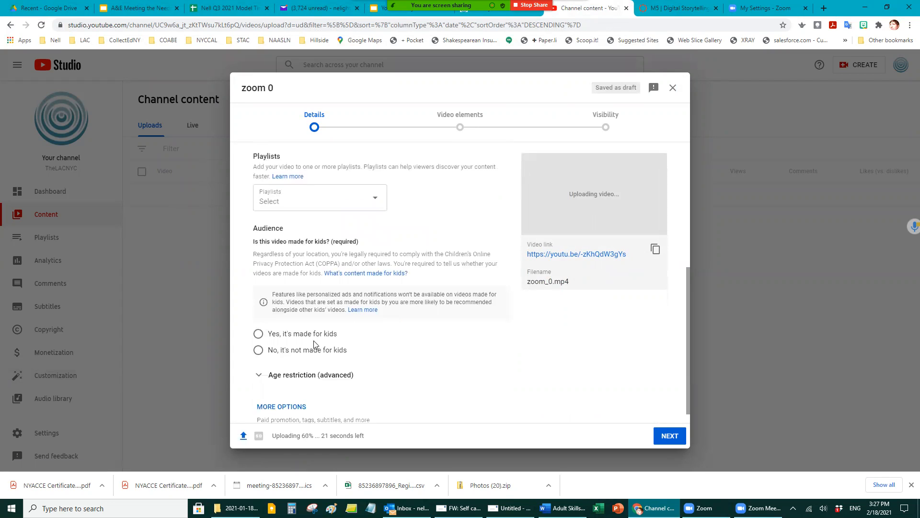
{"action": "left_click", "coordinate": [258, 351]}
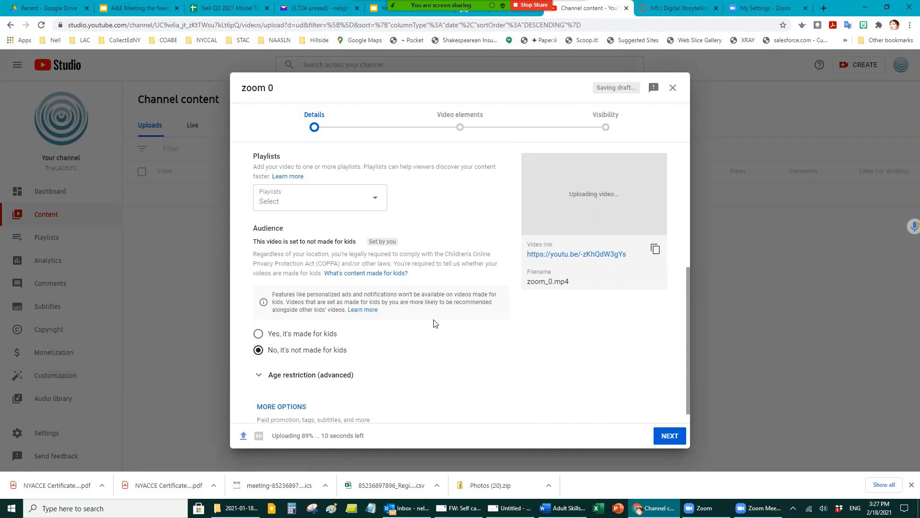
{"action": "scroll", "coordinate": [435, 324], "scroll_direction": "down", "scroll_amount": 1}
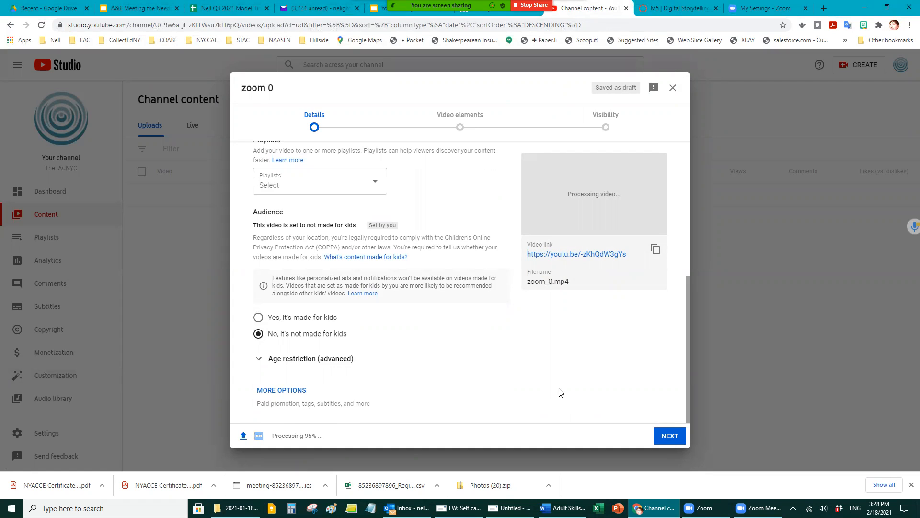
{"action": "scroll", "coordinate": [560, 391], "scroll_direction": "up", "scroll_amount": 5}
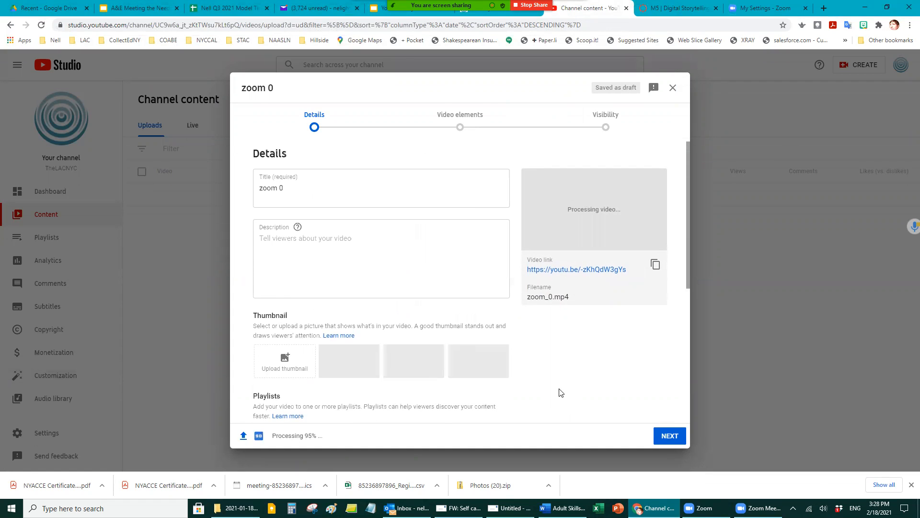
- Skip the video elements, set the visibility to Public and publish the video, closing the processing notice
{"action": "left_click", "coordinate": [669, 441]}
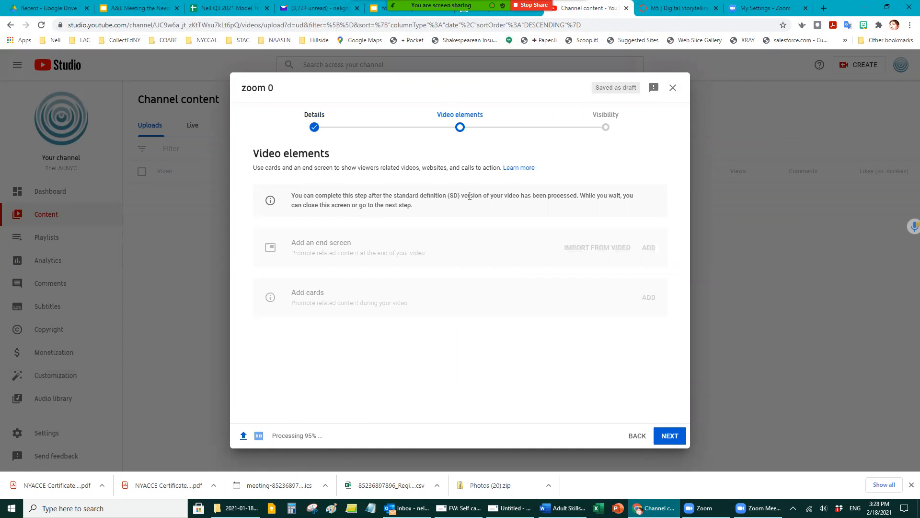
{"action": "left_click", "coordinate": [666, 439]}
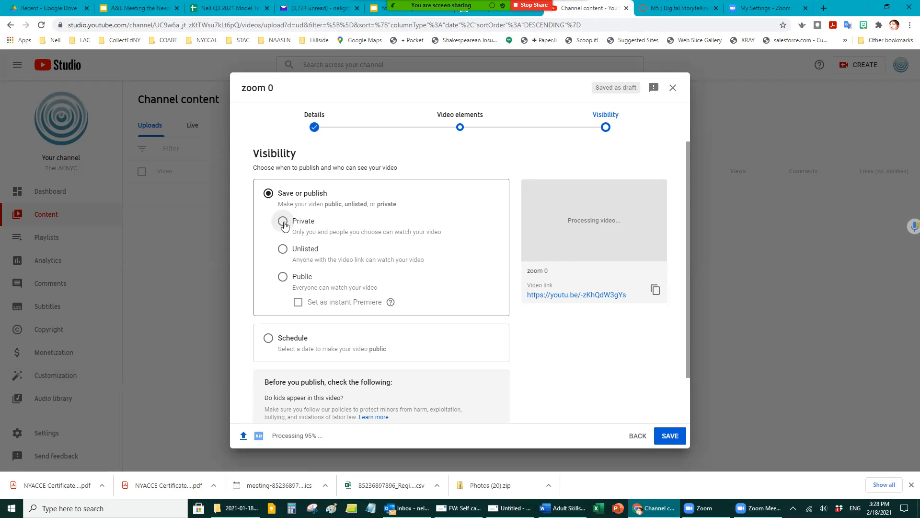
{"action": "left_click", "coordinate": [283, 277]}
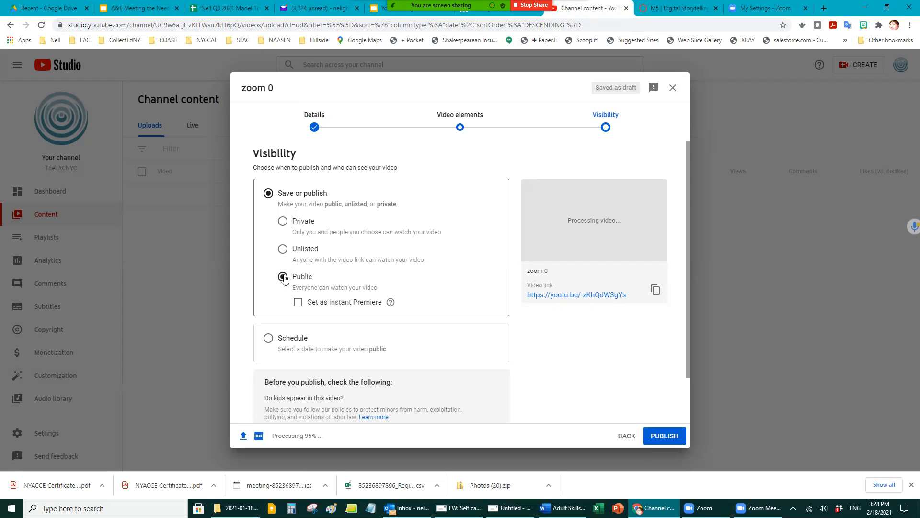
{"action": "scroll", "coordinate": [538, 335], "scroll_direction": "down", "scroll_amount": 2}
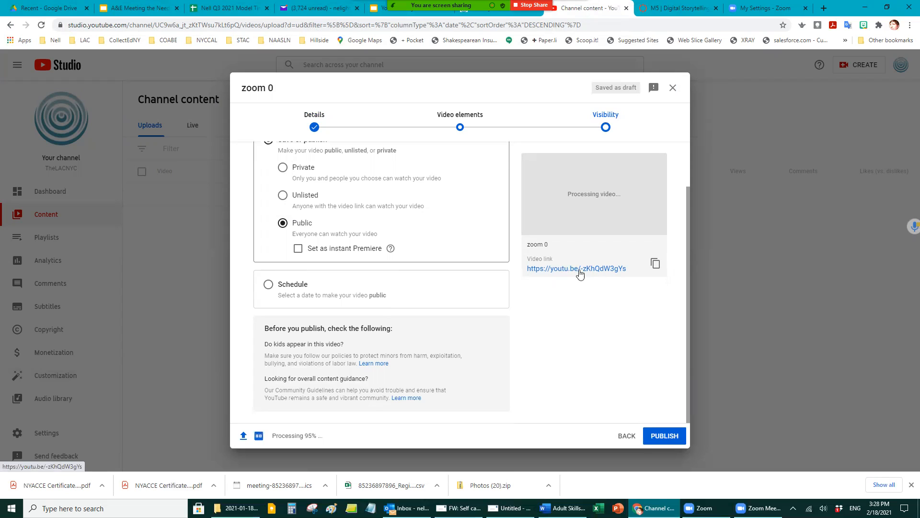
{"action": "left_click", "coordinate": [665, 436]}
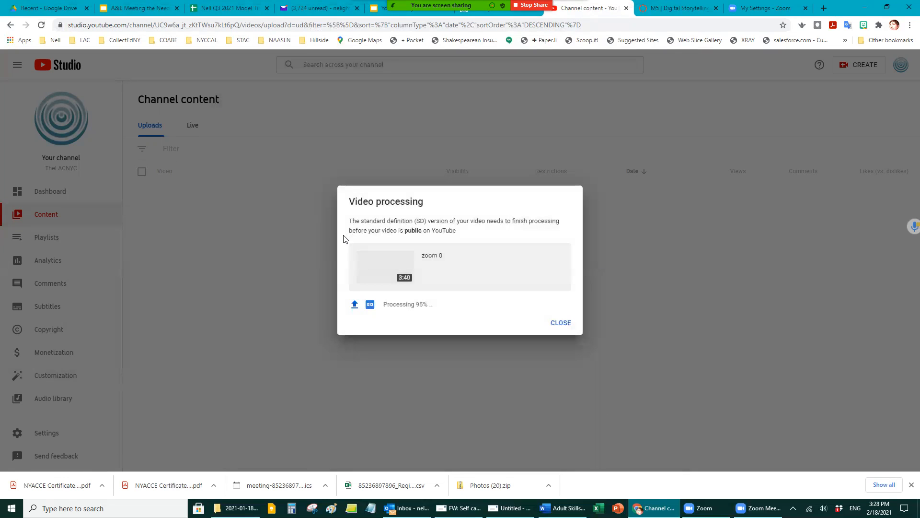
{"action": "left_click", "coordinate": [559, 322]}
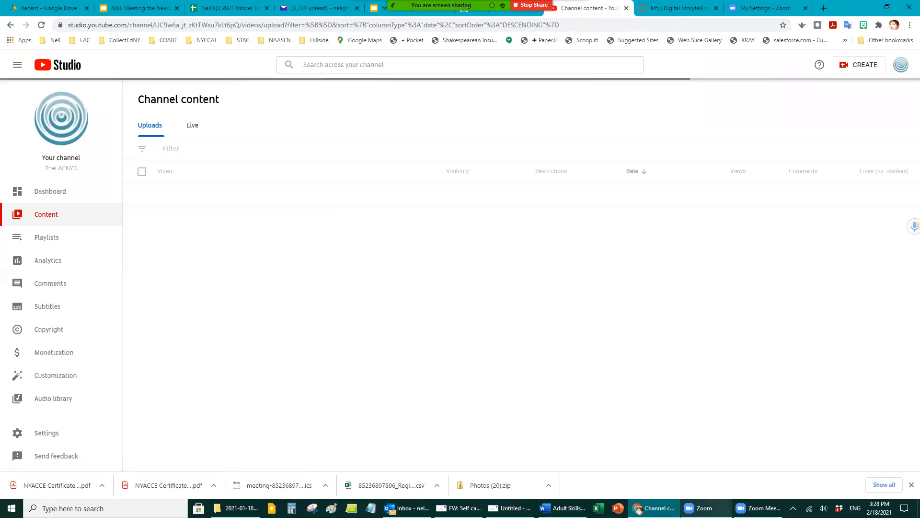
- Switch to the Zoom Meeting window
{"action": "left_click", "coordinate": [701, 508]}
{"action": "left_click", "coordinate": [757, 508]}
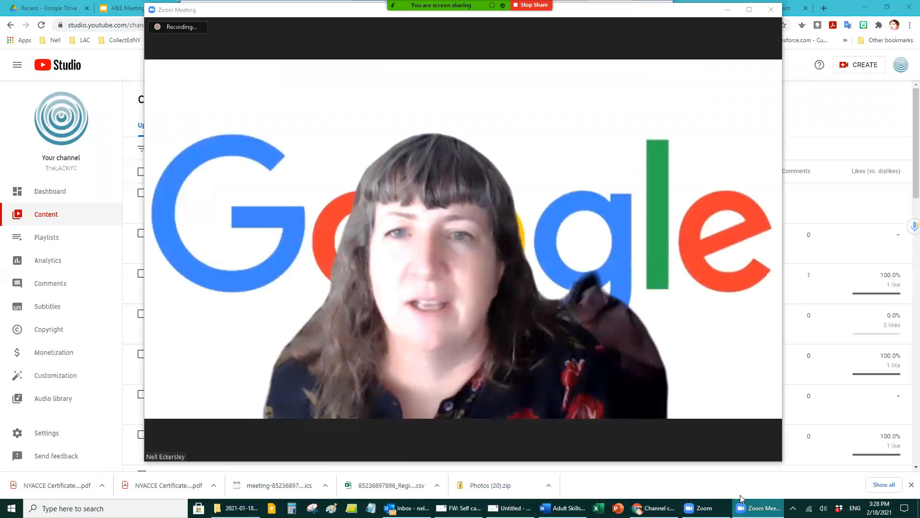